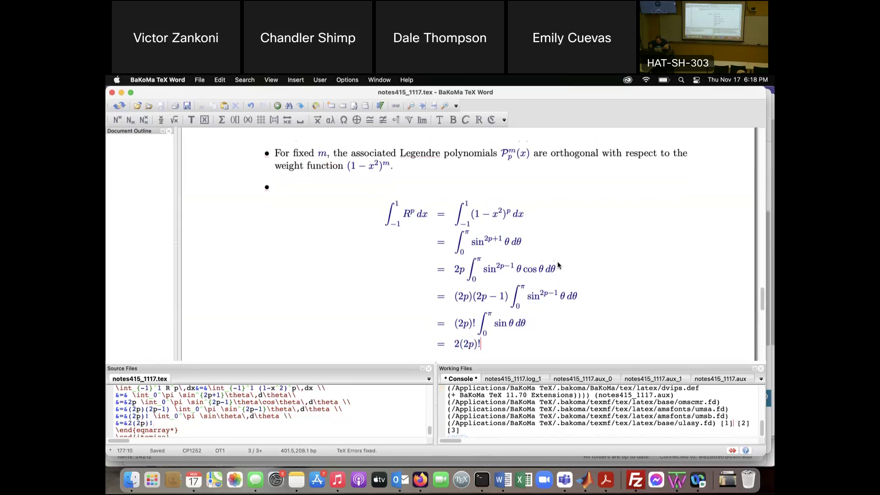
# Insert a minus sign before (2p)(2p-1) in the fourth line of the R^p integral derivation and save the file
pyautogui.scroll(3, 557, 264)
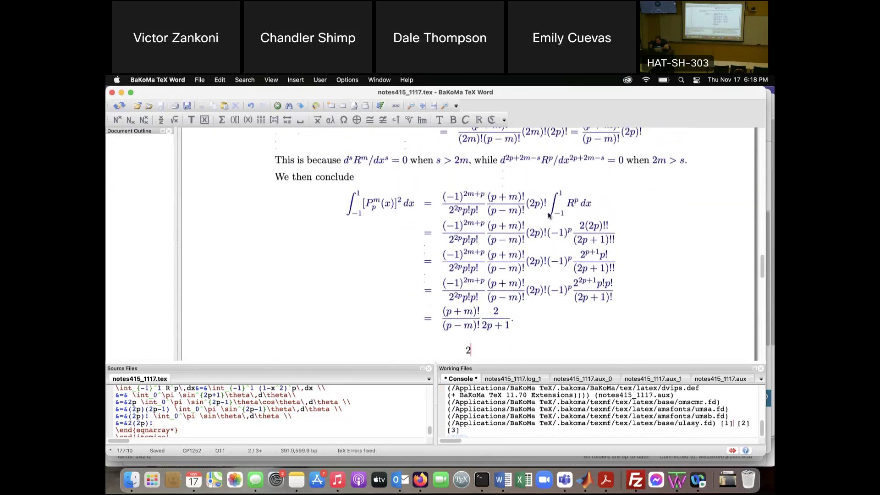
pyautogui.click(550, 215)
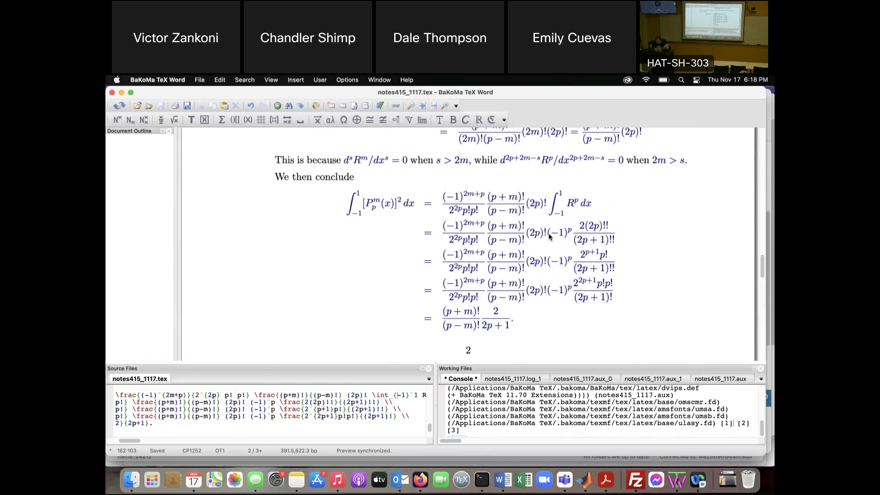
pyautogui.scroll(-5, 552, 255)
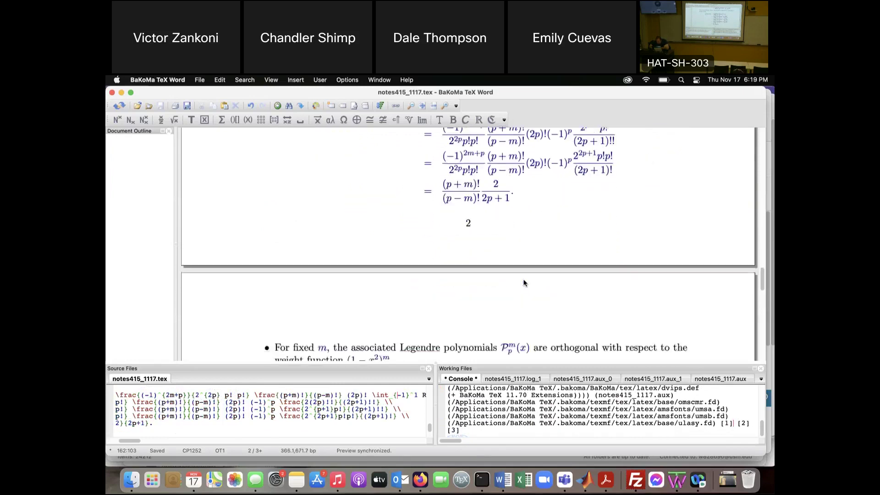
pyautogui.scroll(-3, 525, 283)
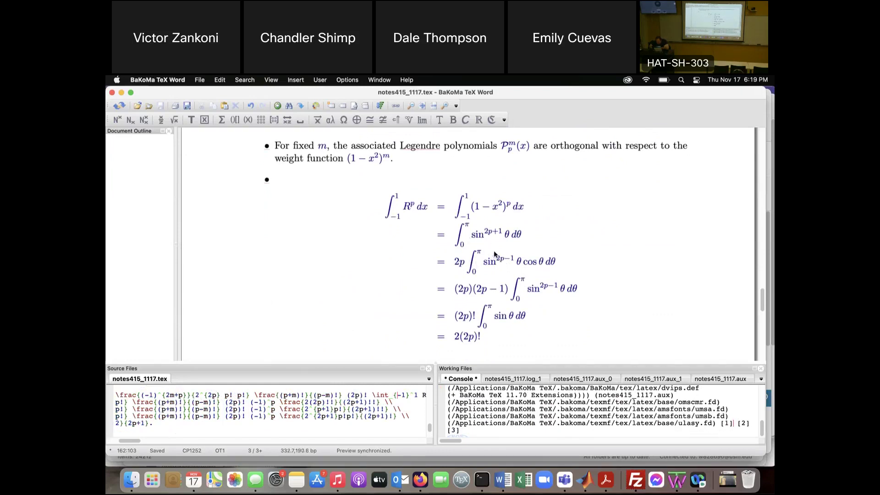
pyautogui.click(455, 290)
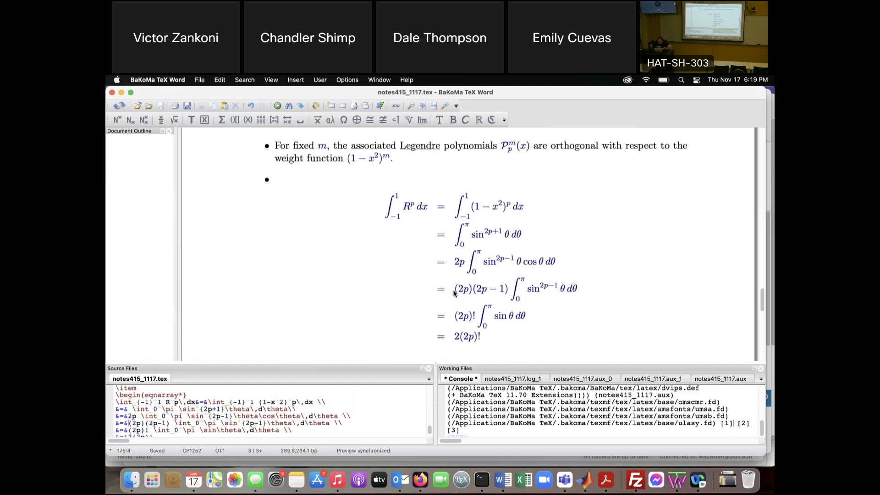
pyautogui.write('-')
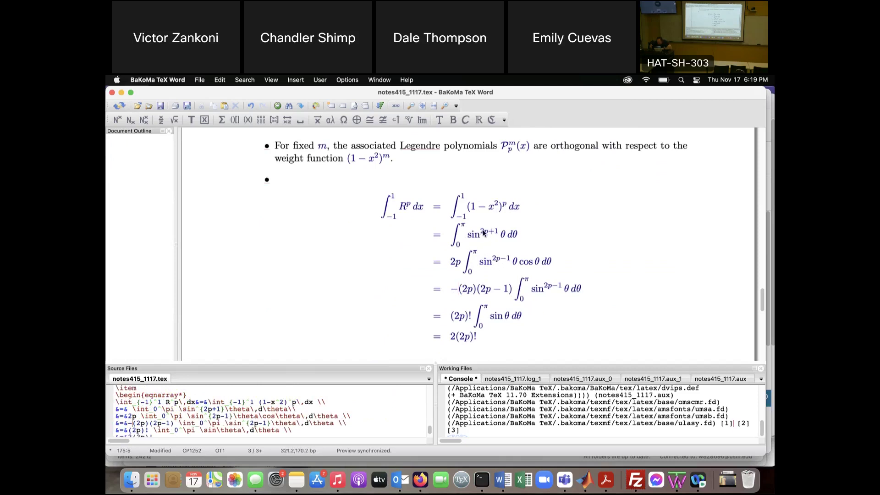
pyautogui.press('cmd+s')
# Put the factor (-1)^{p} in front of 2(2p)! in the derivation's last line and save the file
pyautogui.click(451, 340)
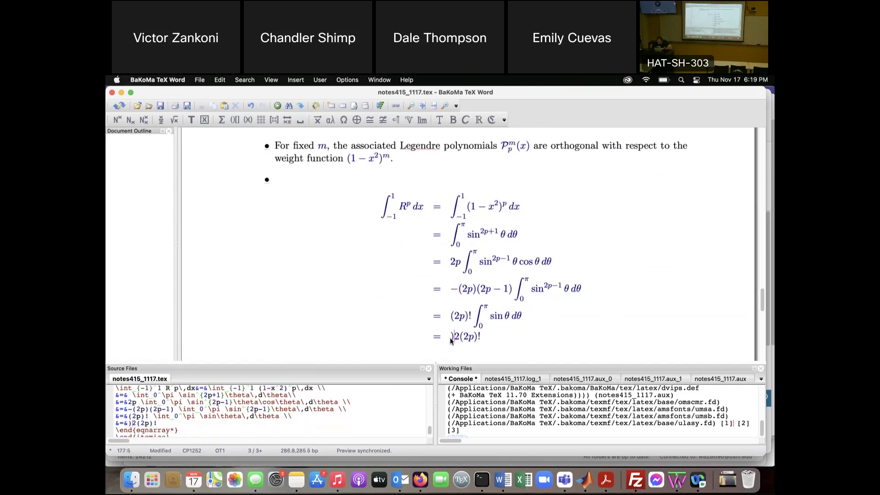
pyautogui.write('(-1)^{p')
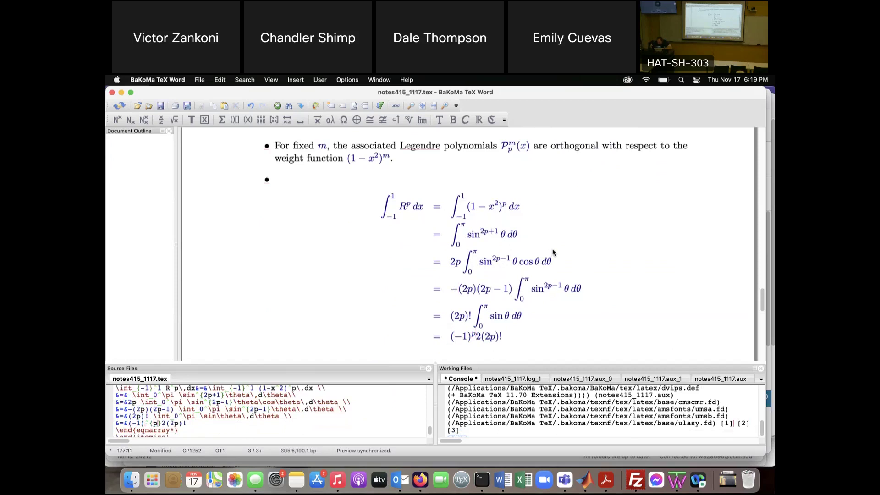
pyautogui.scroll(3, 552, 252)
pyautogui.scroll(5, 553, 252)
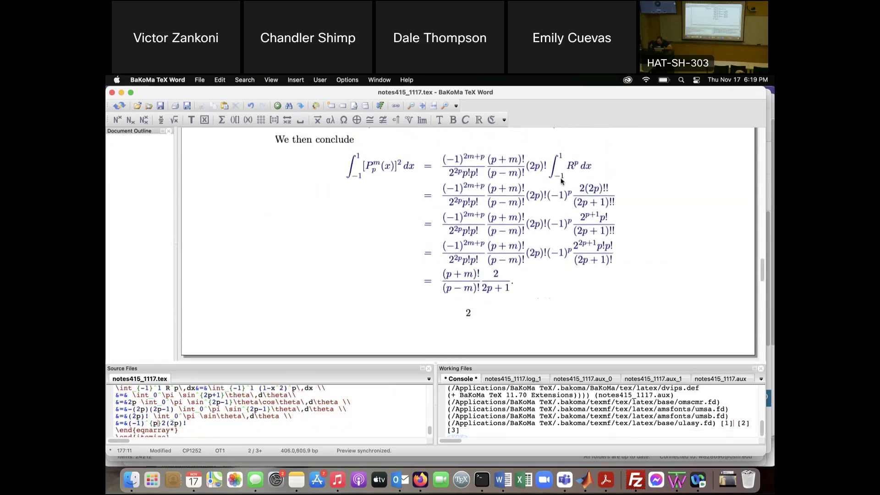
pyautogui.press('super+s')
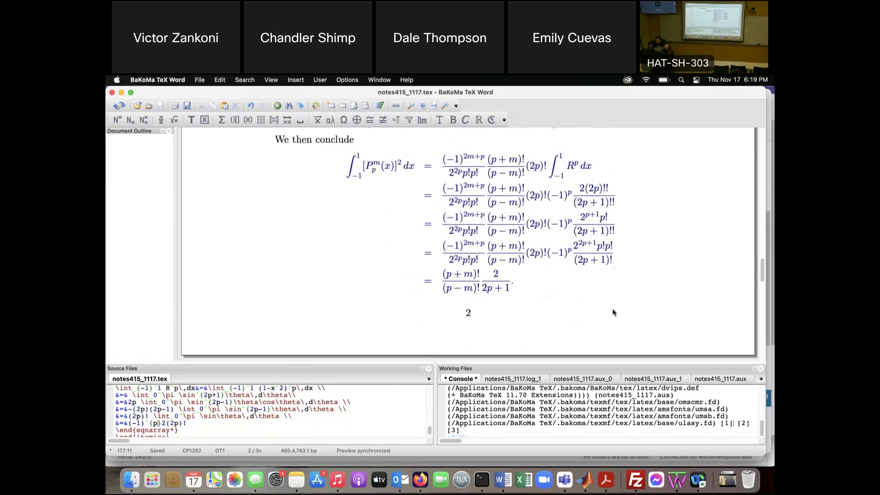
# Compare the [P_p^m(x)]^2 integral conclusion with the R^p integral derivation, examining the double-factorial fraction and the sin^{2p-1}θ cosθ integrand
pyautogui.scroll(-1, 613, 310)
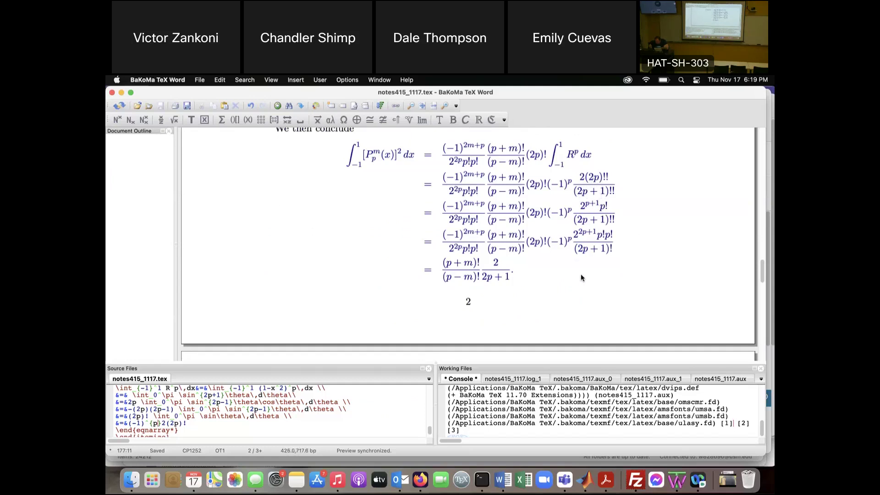
pyautogui.scroll(-1, 581, 278)
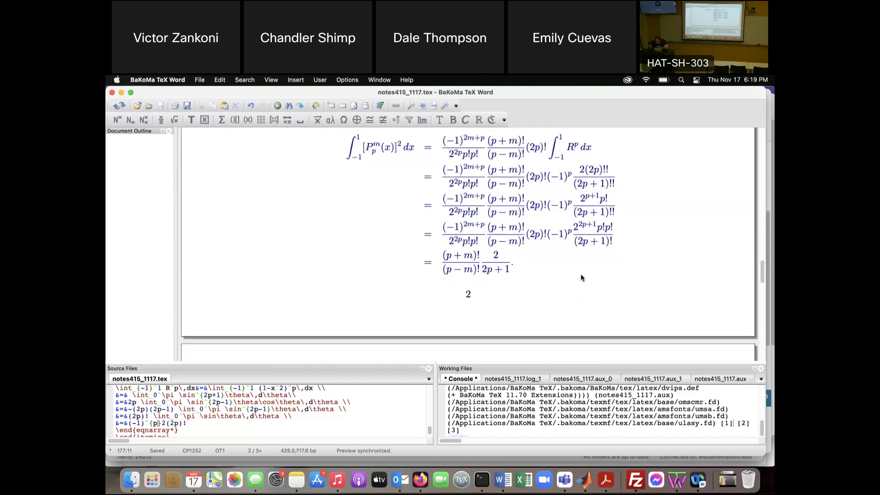
pyautogui.scroll(-10, 581, 278)
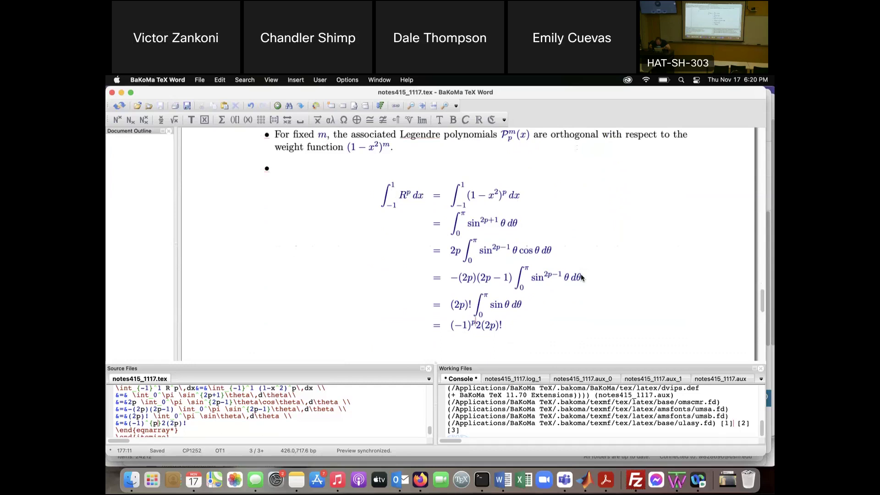
pyautogui.scroll(10, 518, 233)
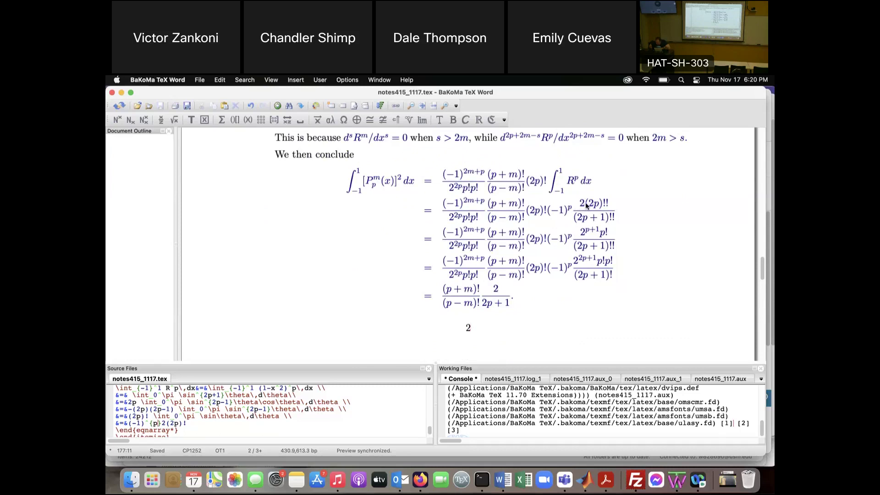
pyautogui.click(590, 206)
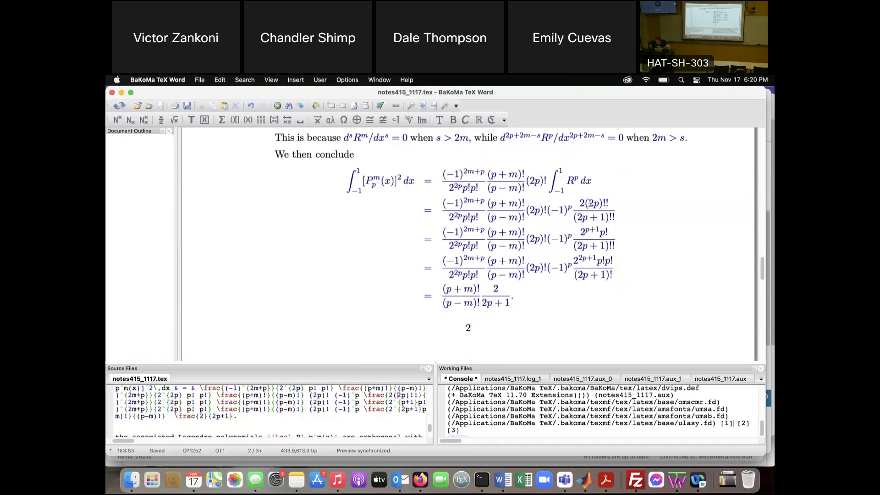
pyautogui.moveTo(596, 215); pyautogui.dragTo(623, 223)
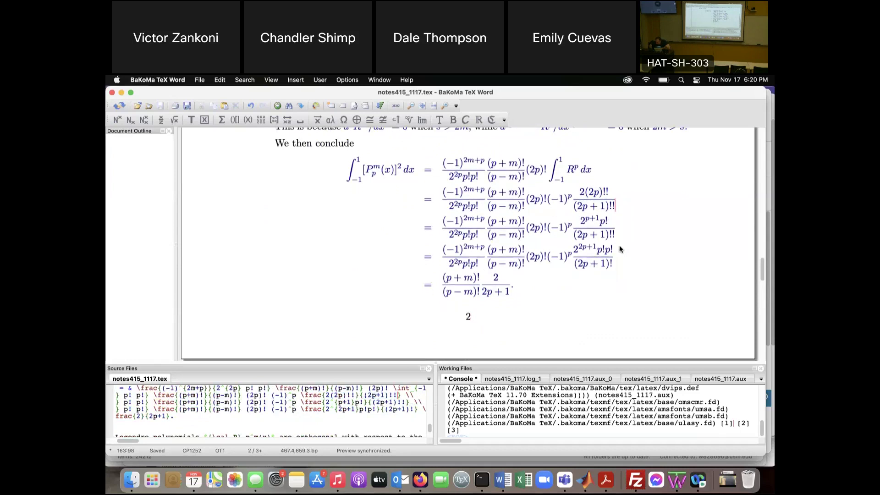
pyautogui.scroll(-2, 620, 249)
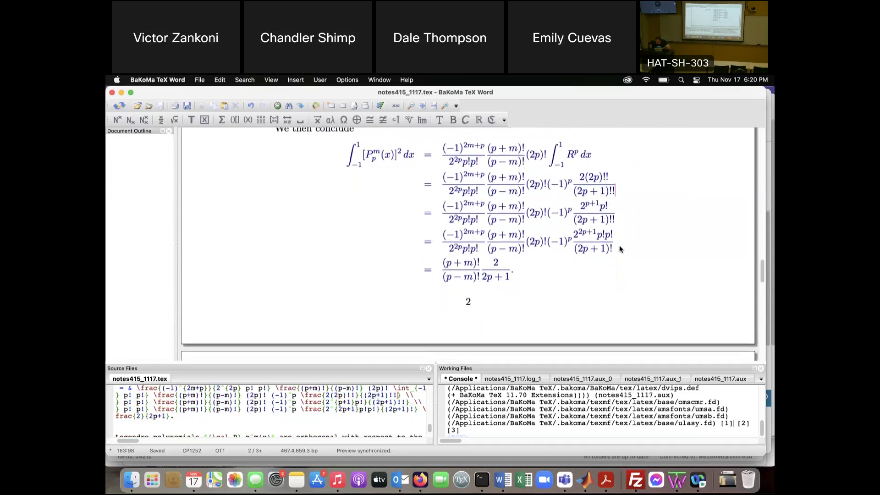
pyautogui.scroll(-1, 620, 249)
pyautogui.scroll(2, 620, 249)
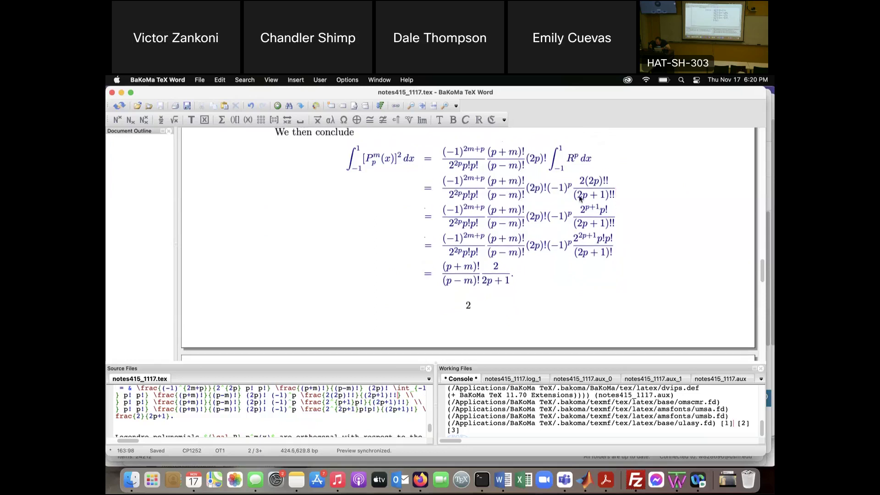
pyautogui.scroll(-10, 580, 198)
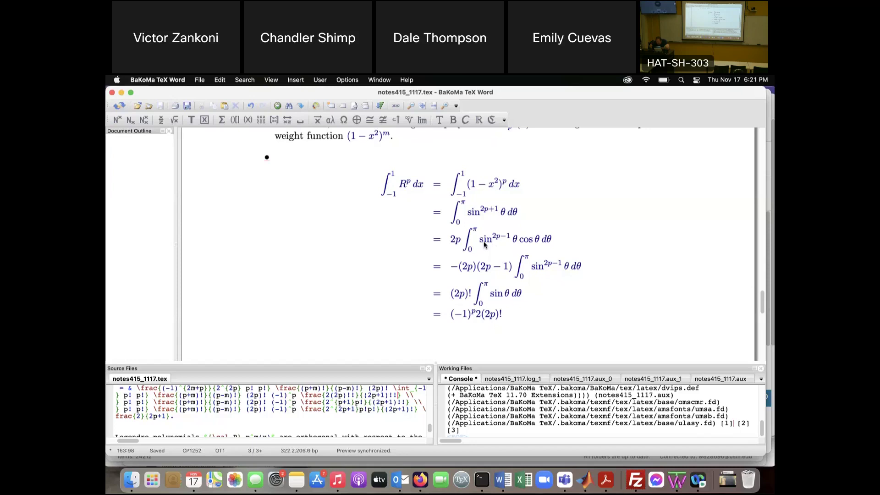
pyautogui.moveTo(480, 243); pyautogui.dragTo(542, 240)
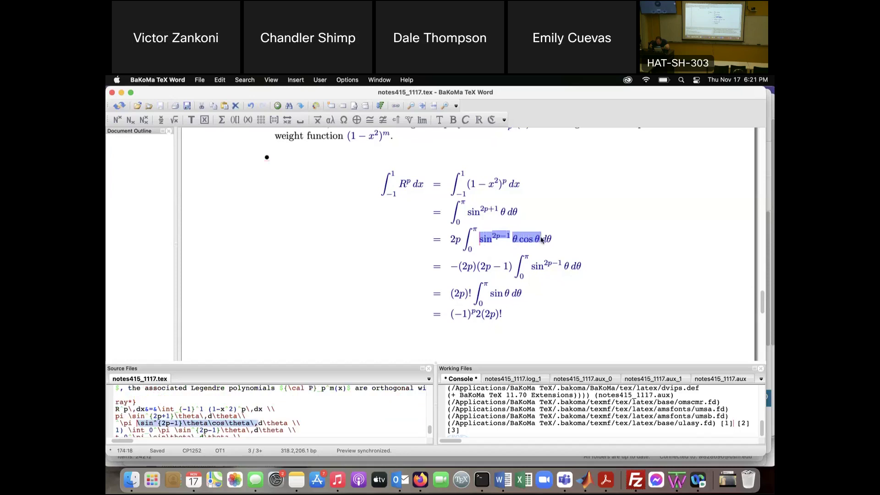
pyautogui.moveTo(479, 242); pyautogui.dragTo(540, 246)
pyautogui.click(540, 246)
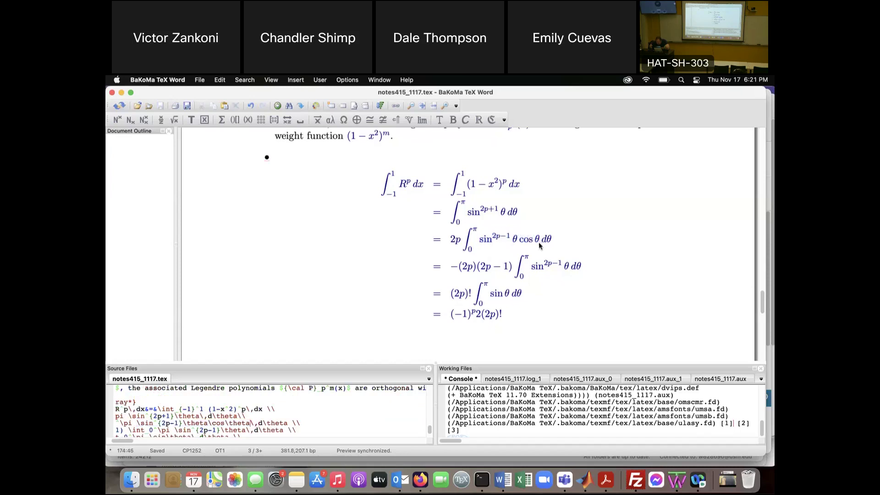
pyautogui.click(530, 245)
pyautogui.hscroll(-3, 221, 418)
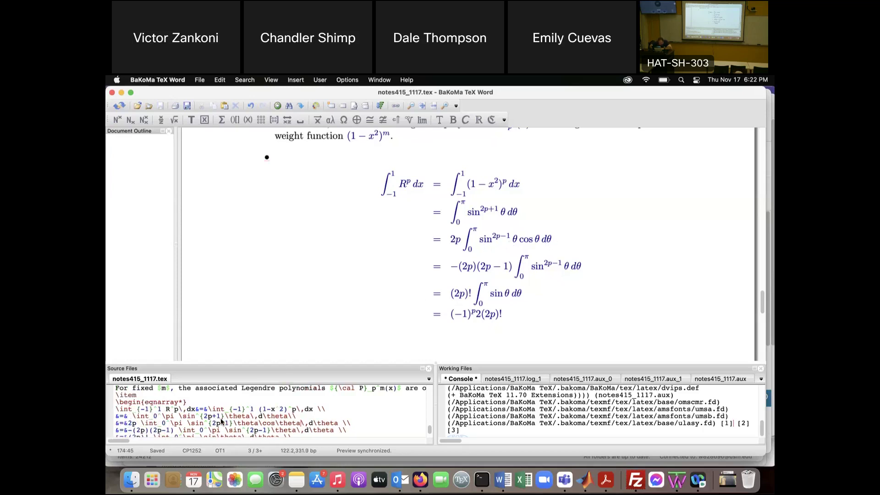
pyautogui.click(358, 424)
pyautogui.press('Return')
pyautogui.press('Return')
pyautogui.press('Delete')
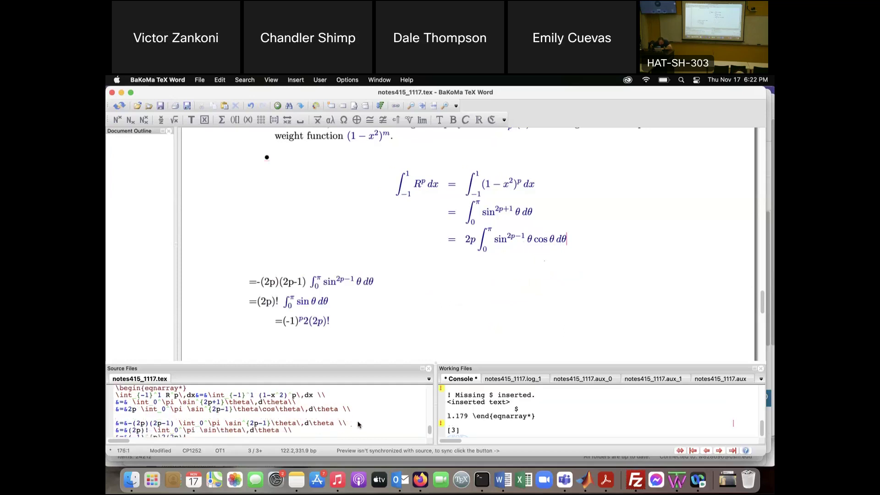
pyautogui.write('&=&')
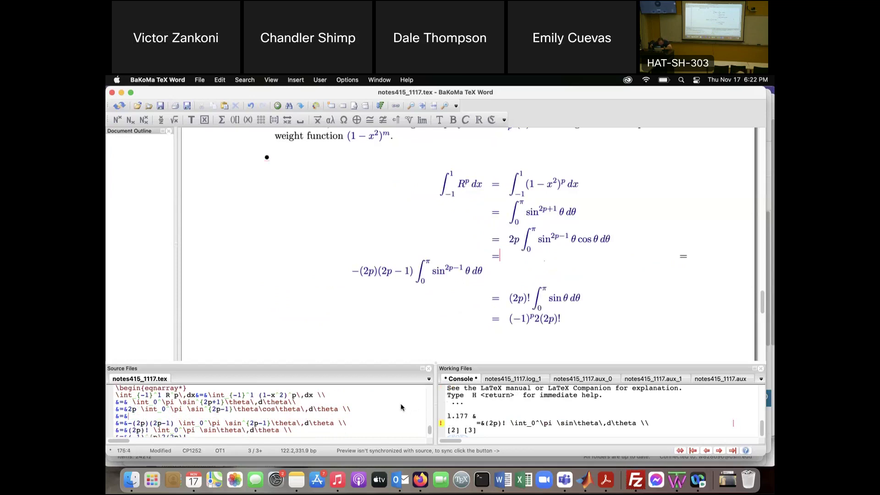
pyautogui.write('\\\\')
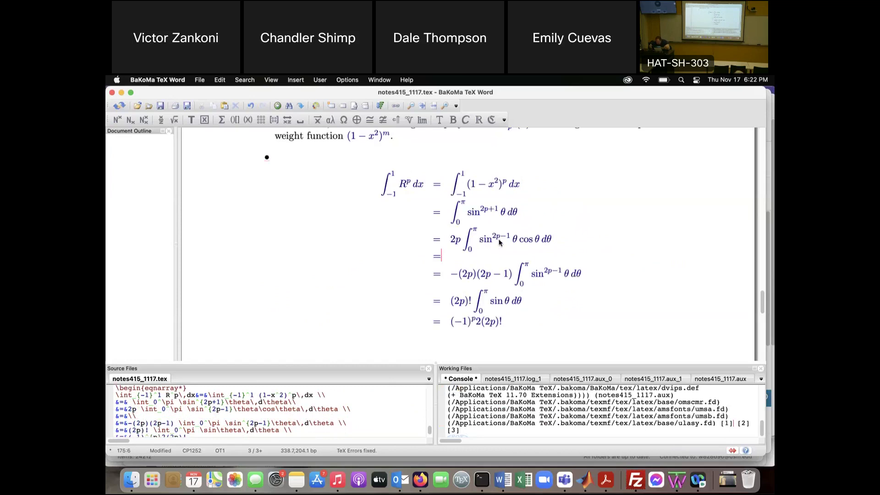
pyautogui.press('super+s')
pyautogui.write('2p')
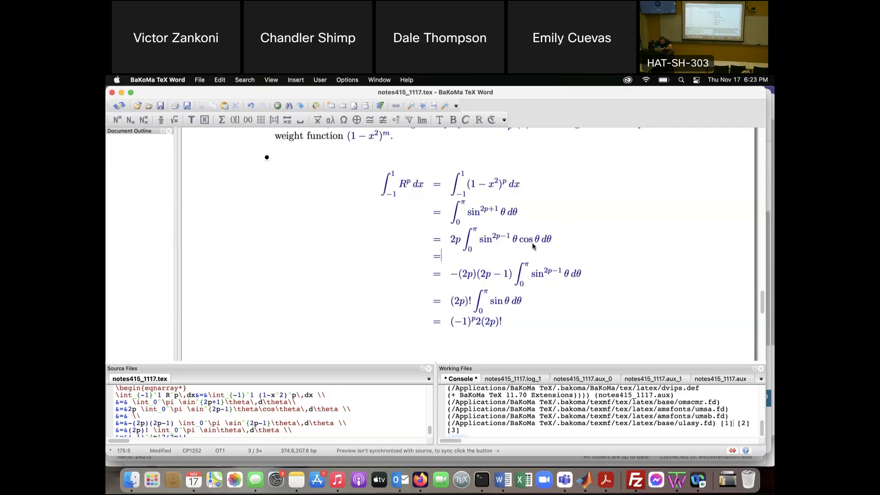
pyautogui.write(' \\int_')
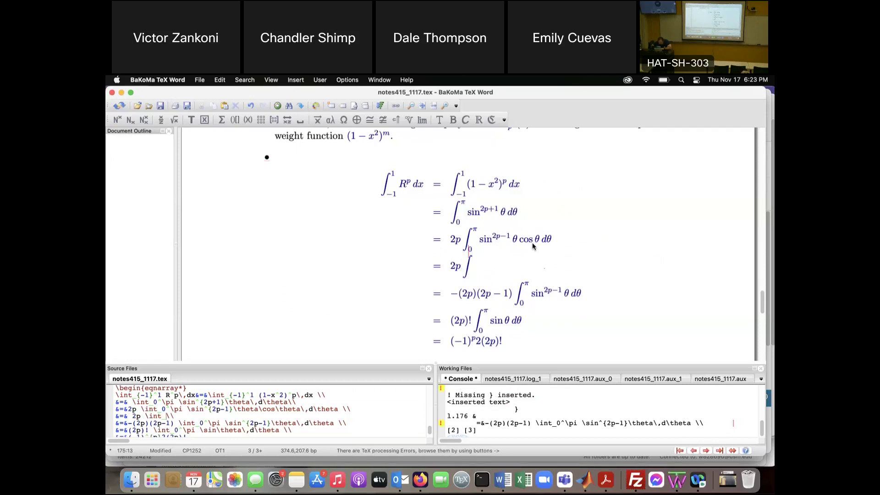
pyautogui.press('BackSpace')
pyautogui.press('BackSpace')
pyautogui.press('BackSpace')
pyautogui.press('BackSpace')
pyautogui.press('BackSpace')
pyautogui.press('BackSpace')
pyautogui.press('BackSpace')
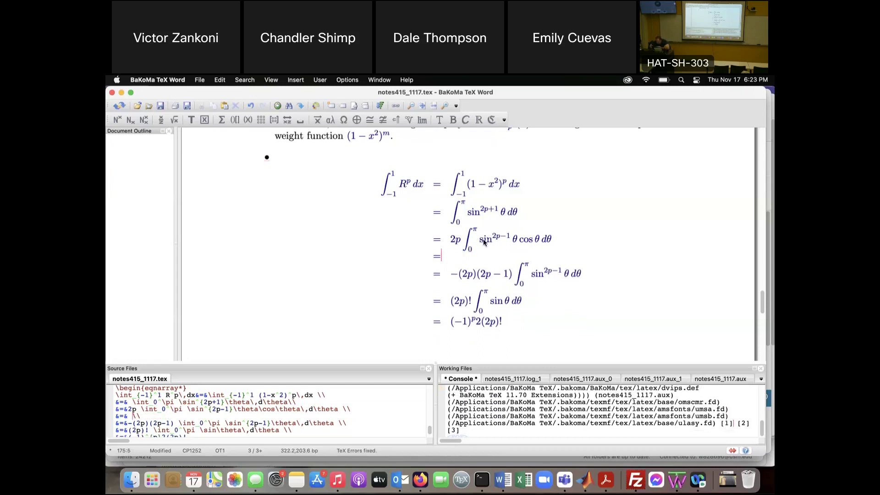
pyautogui.press('super+s')
pyautogui.press('BackSpace')
pyautogui.press('BackSpace')
pyautogui.press('BackSpace')
pyautogui.press('BackSpace')
pyautogui.press('Delete')
pyautogui.press('Delete')
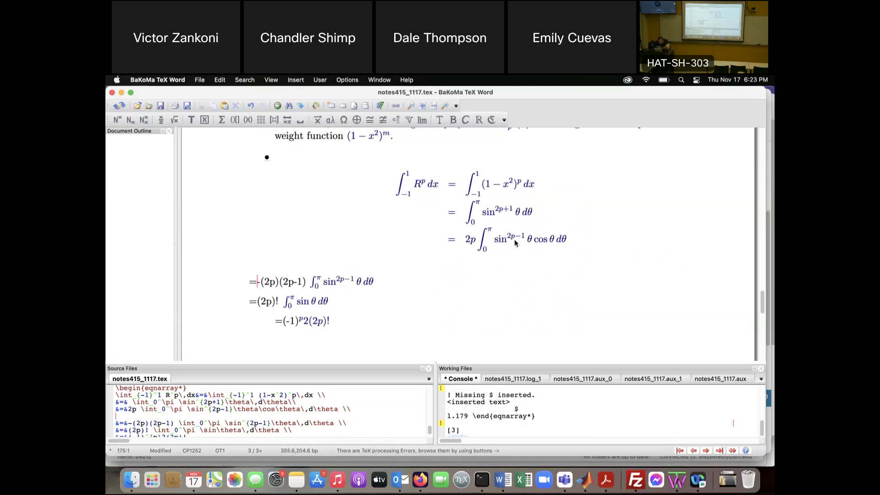
pyautogui.press('BackSpace')
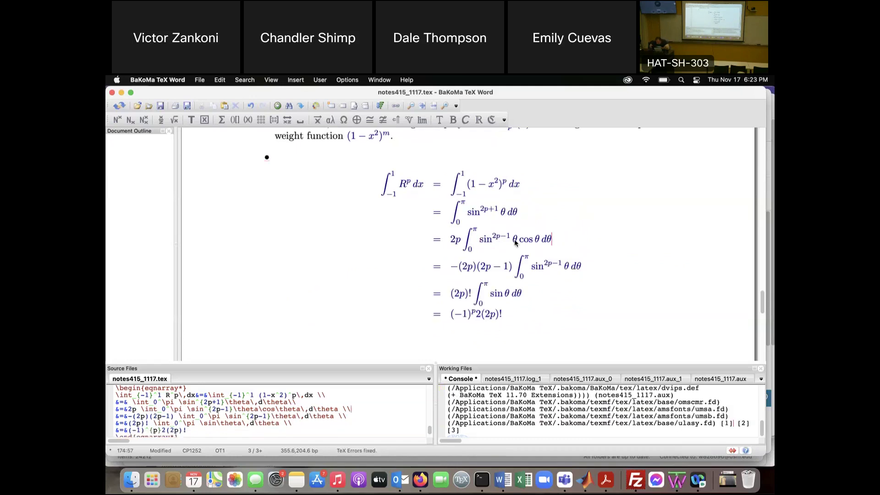
pyautogui.press('super+s')
# Duplicate the sin^{2p+1}θ integral line in the LaTeX source directly below the original
pyautogui.click(520, 243)
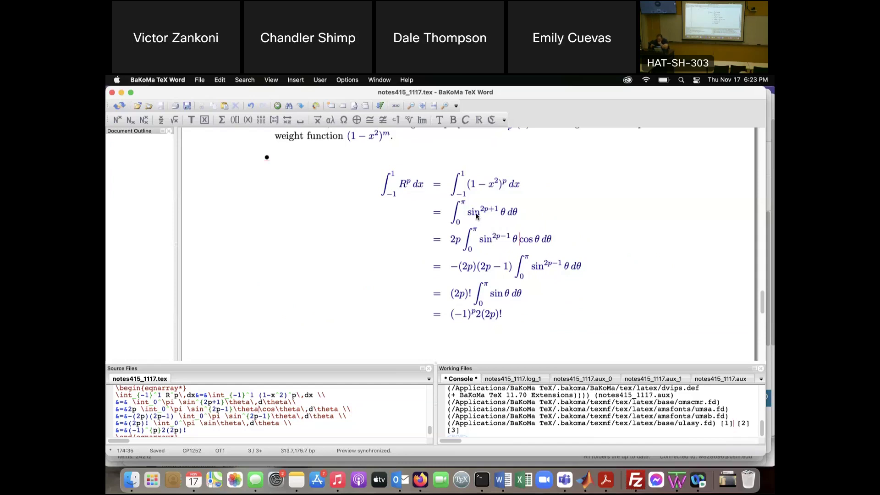
pyautogui.click(488, 243)
pyautogui.hotkey('shift', 'Down')
pyautogui.press('super+c')
pyautogui.press('Down')
pyautogui.press('super+v')
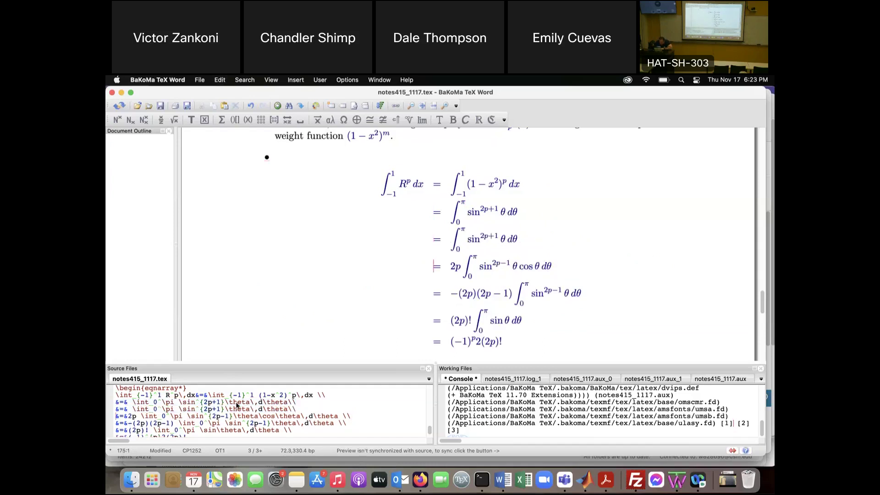
# Rewrite the duplicated line's integrand as \sin^{2p}\theta\sin\theta\,d\theta and save the file
pyautogui.click(221, 409)
pyautogui.press('BackSpace')
pyautogui.press('BackSpace')
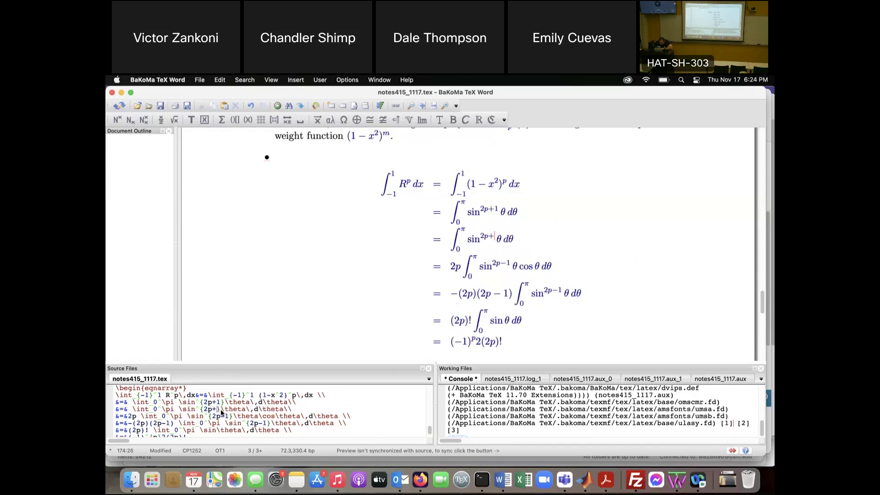
pyautogui.write('\\sin\\theta')
pyautogui.moveTo(498, 243); pyautogui.dragTo(529, 241)
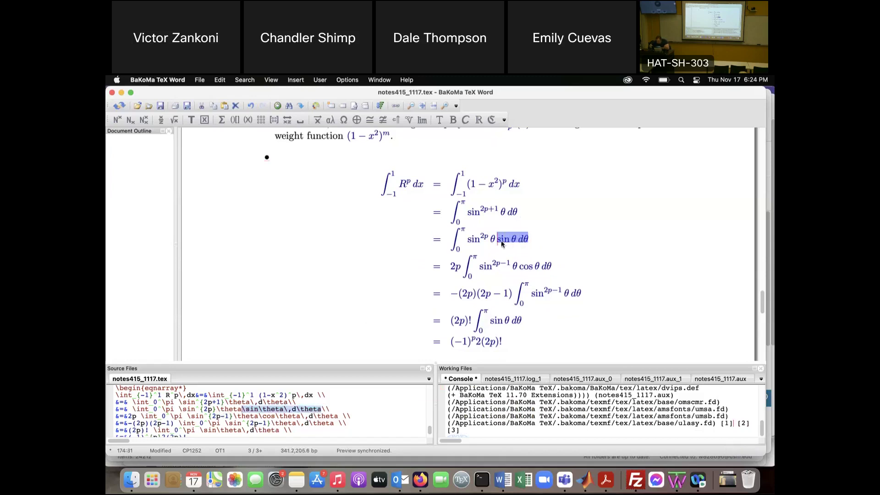
pyautogui.press('cmd+s')
pyautogui.click(525, 241)
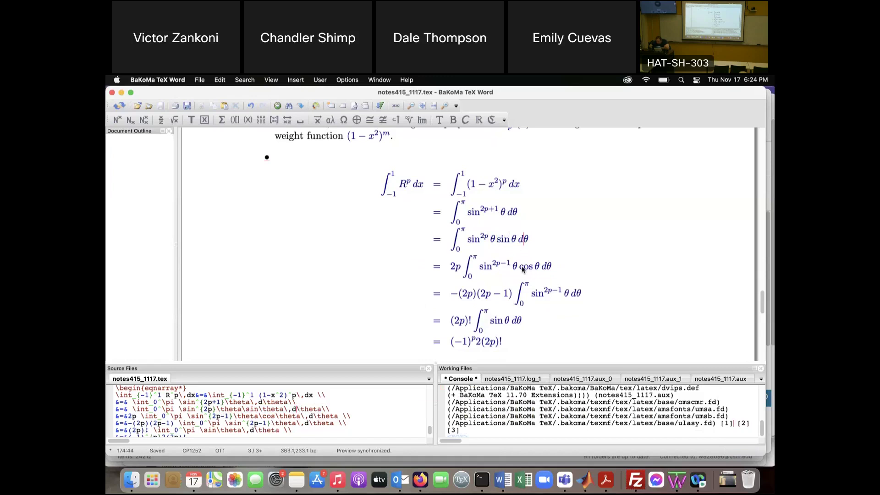
# Compare the sin^{2p}θ sinθ integrand with the sin^{2p-1}θ cosθ integrand on the following line of the derivation
pyautogui.moveTo(519, 267); pyautogui.dragTo(555, 270)
pyautogui.moveTo(467, 238); pyautogui.dragTo(497, 240)
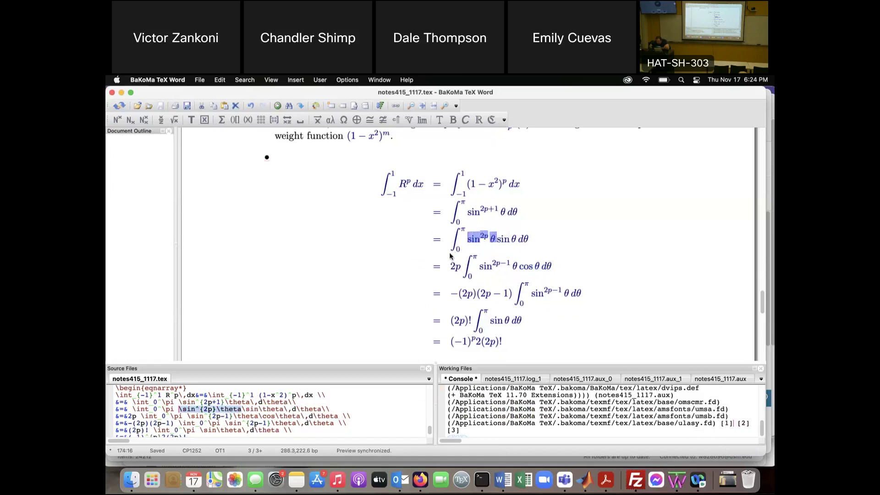
pyautogui.click(498, 272)
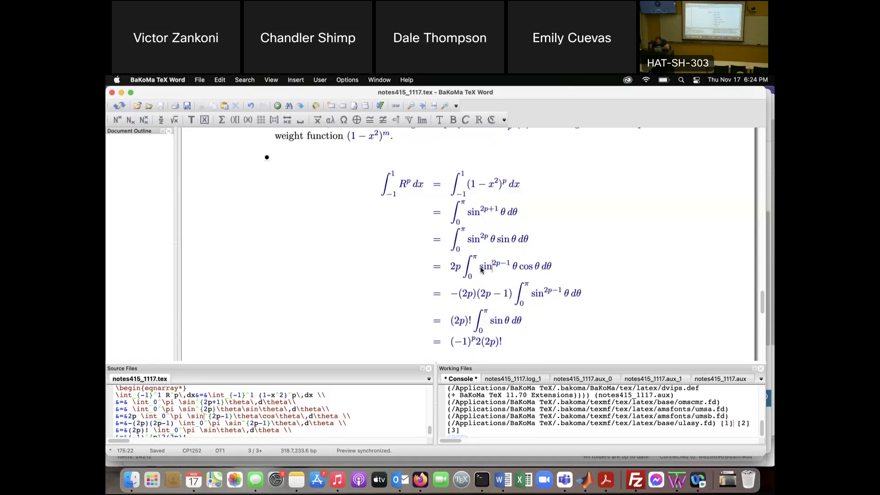
pyautogui.moveTo(481, 268); pyautogui.dragTo(538, 268)
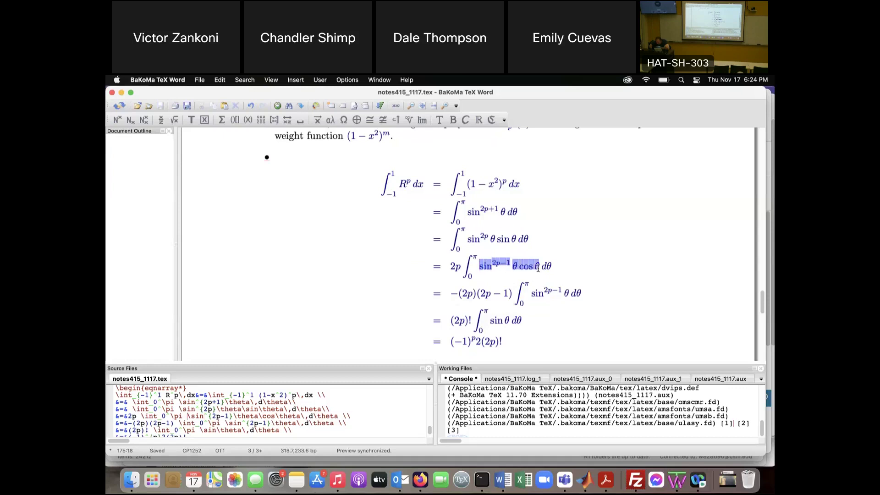
pyautogui.click(539, 269)
pyautogui.moveTo(479, 269); pyautogui.dragTo(519, 267)
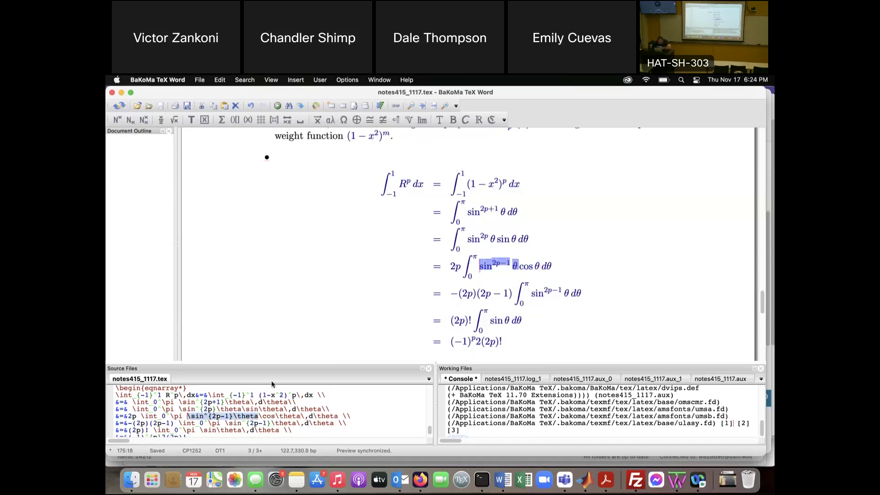
# Duplicate the 2p sin^{2p-1}θ cosθ integral line in the LaTeX source directly below the original
pyautogui.click(115, 416)
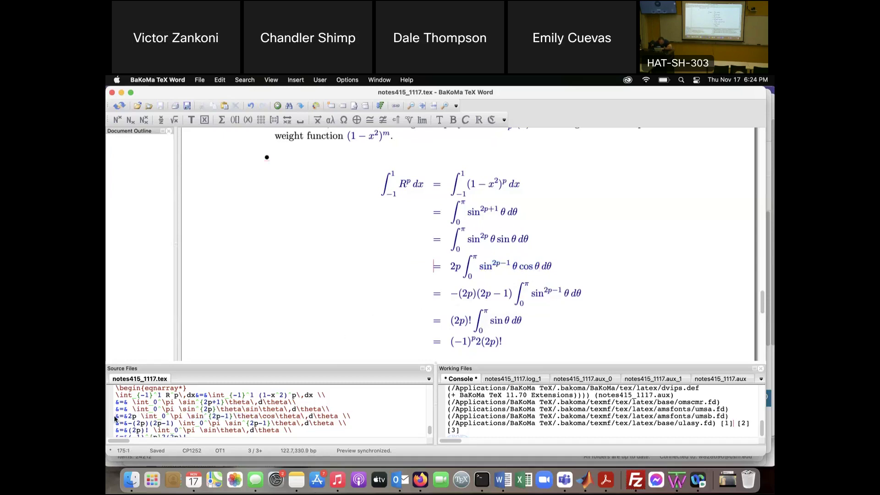
pyautogui.hotkey('shift', 'Down')
pyautogui.press('Down')
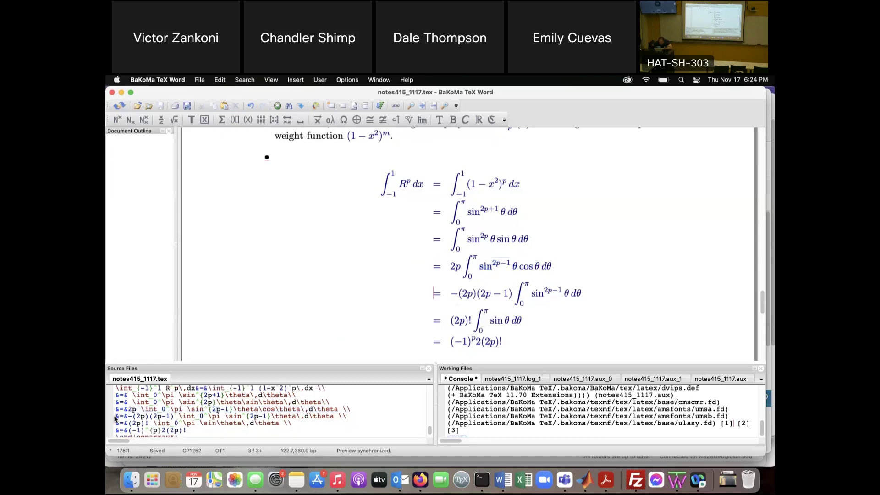
pyautogui.press('super+v')
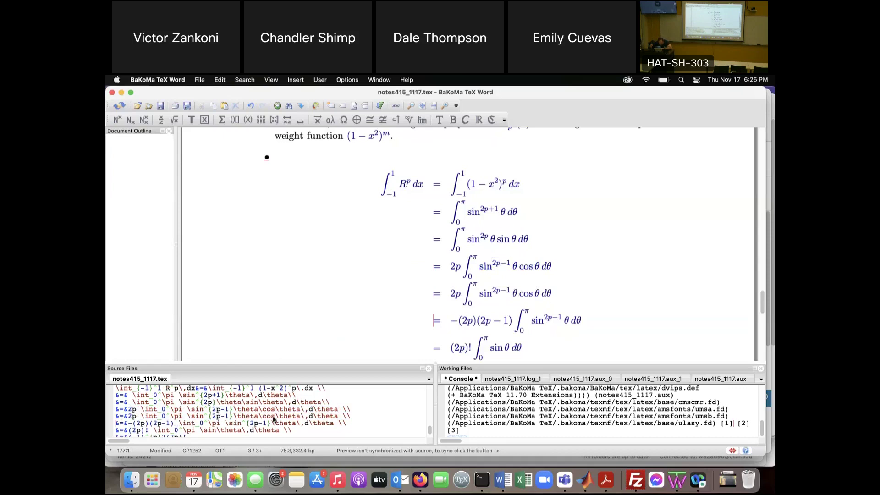
# Rewrite the duplicated line's integrand as \sin^{2p-2}\theta\cos\theta\sin\theta\,d\theta and save the file
pyautogui.click(231, 418)
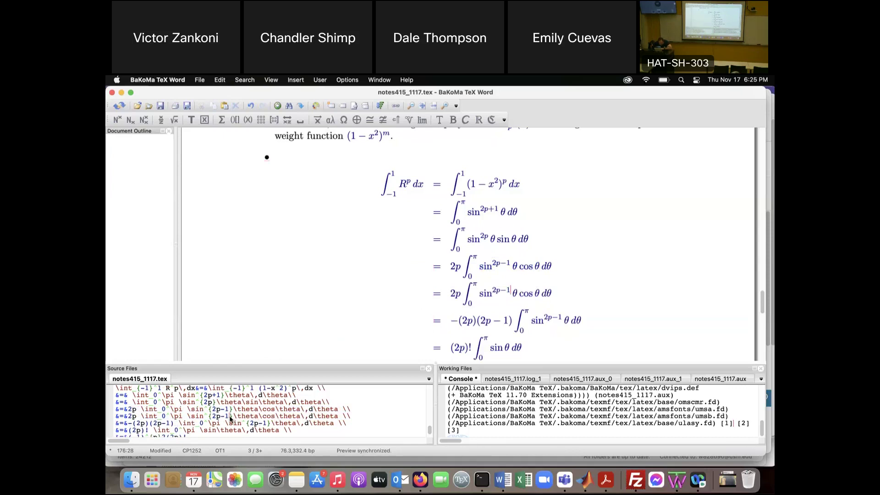
pyautogui.press('Delete')
pyautogui.write('2')
pyautogui.press('Right')
pyautogui.click(302, 418)
pyautogui.write('\\sin\\theta')
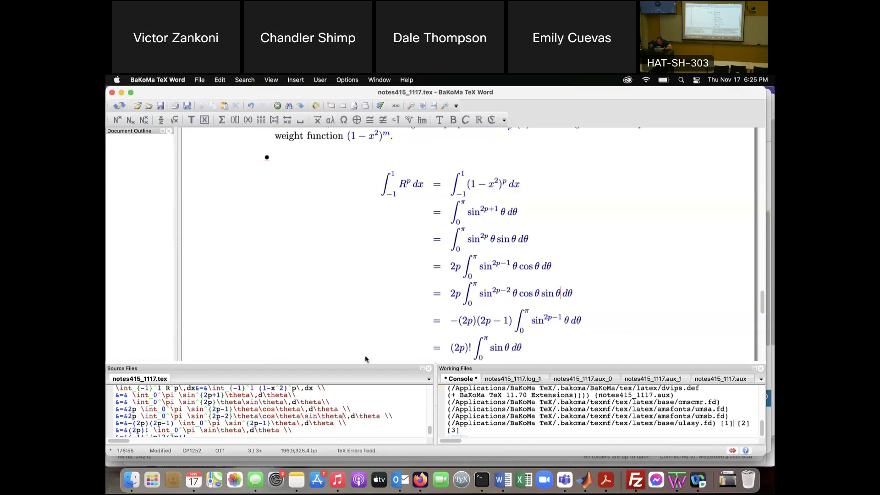
pyautogui.click(484, 293)
pyautogui.moveTo(486, 294); pyautogui.dragTo(534, 296)
pyautogui.press('super+s')
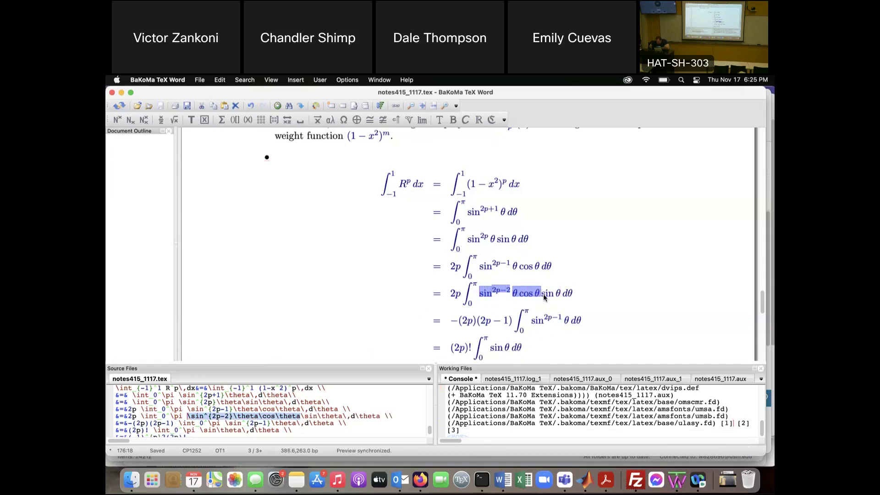
# Check the factors of the sin^{2p-2}θ cosθ sinθ integrand, then delete that line from the LaTeX source and save the file
pyautogui.moveTo(543, 295); pyautogui.dragTo(563, 299)
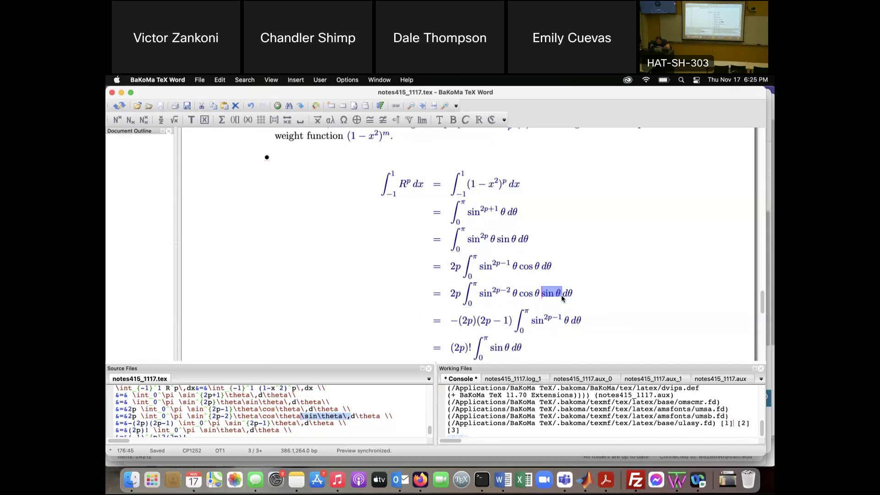
pyautogui.moveTo(480, 296); pyautogui.dragTo(541, 297)
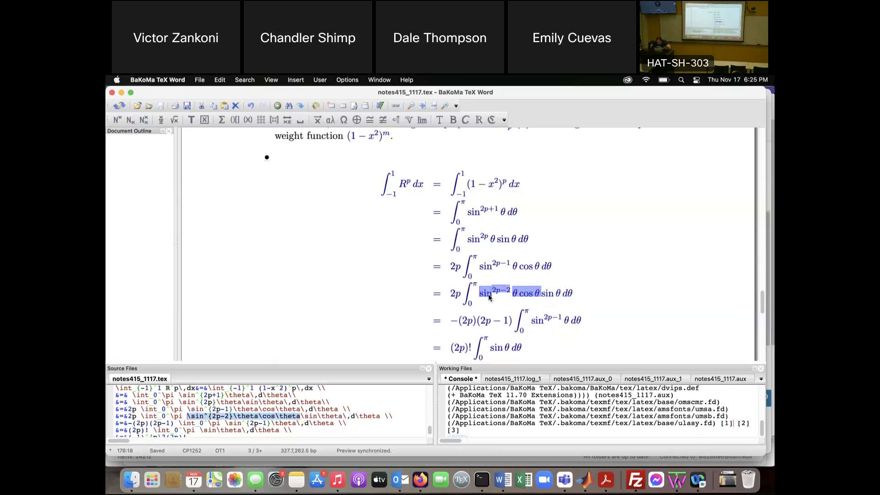
pyautogui.click(490, 297)
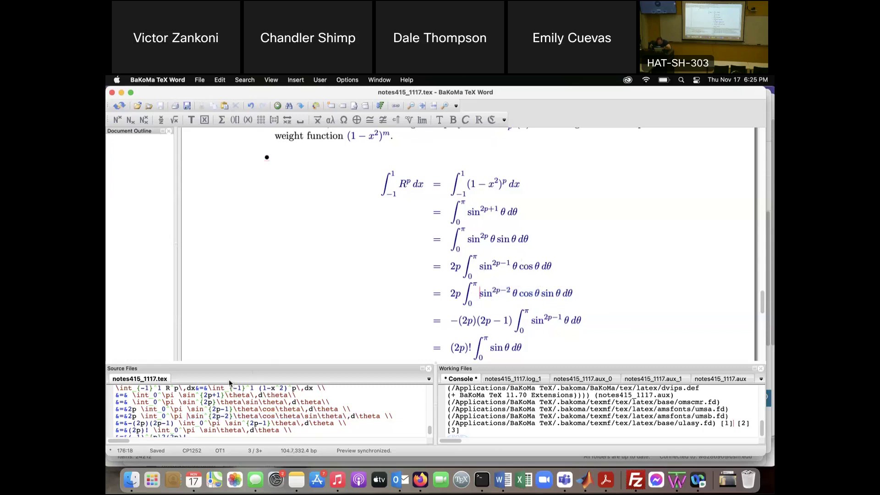
pyautogui.tripleClick(115, 417)
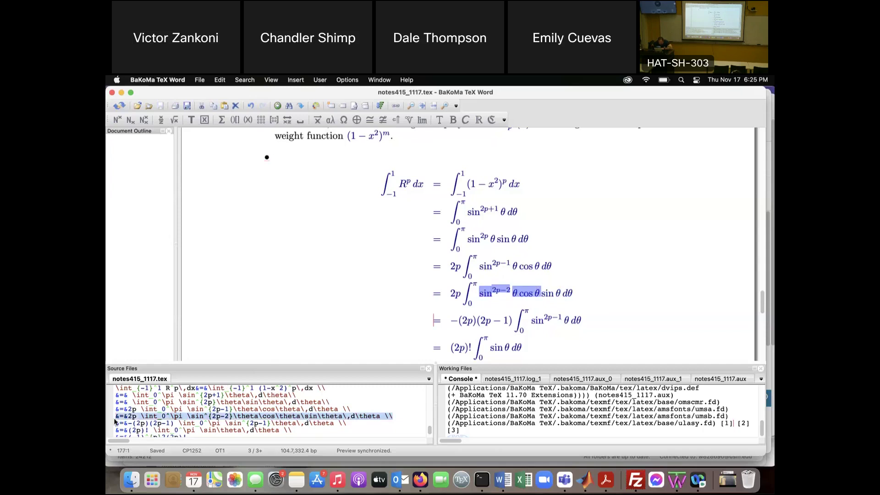
pyautogui.press('Delete')
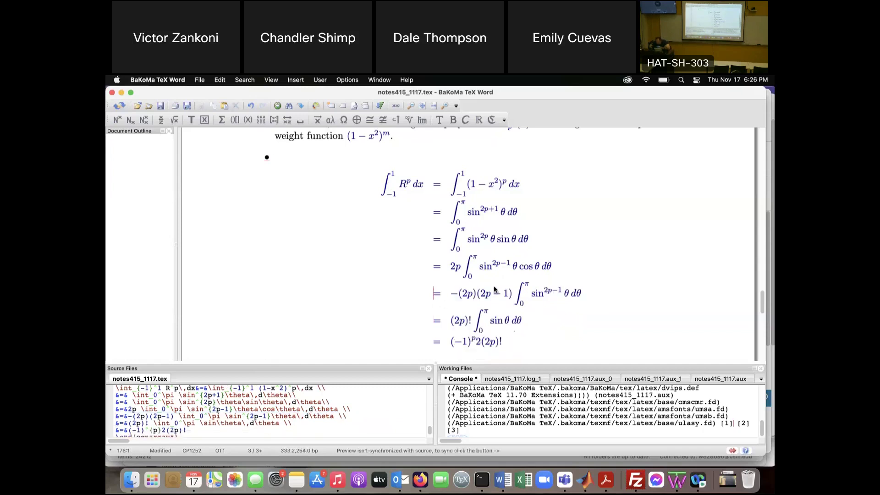
pyautogui.hotkey('ctrl', 's')
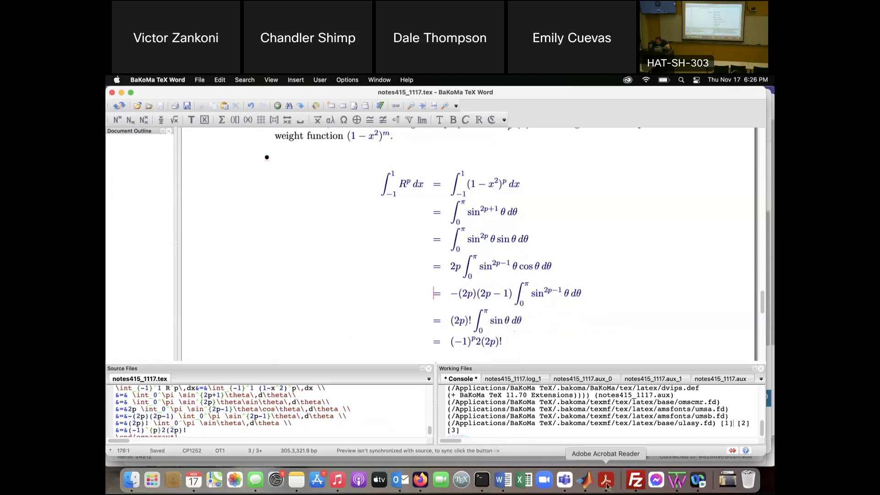
# Switch to the Mathematical Methods for Physicists PDF in Acrobat Reader and go to Integration by Parts in section 1.10
pyautogui.click(605, 481)
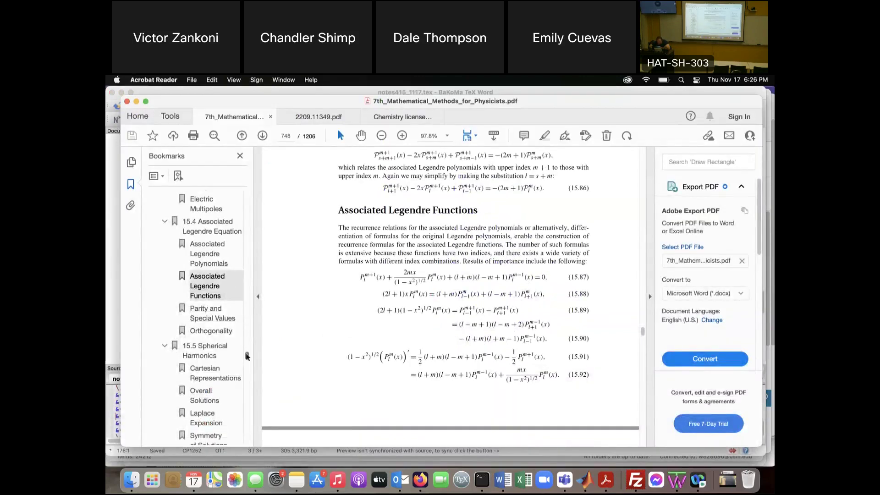
pyautogui.scroll(10, 242, 248)
pyautogui.scroll(15, 243, 248)
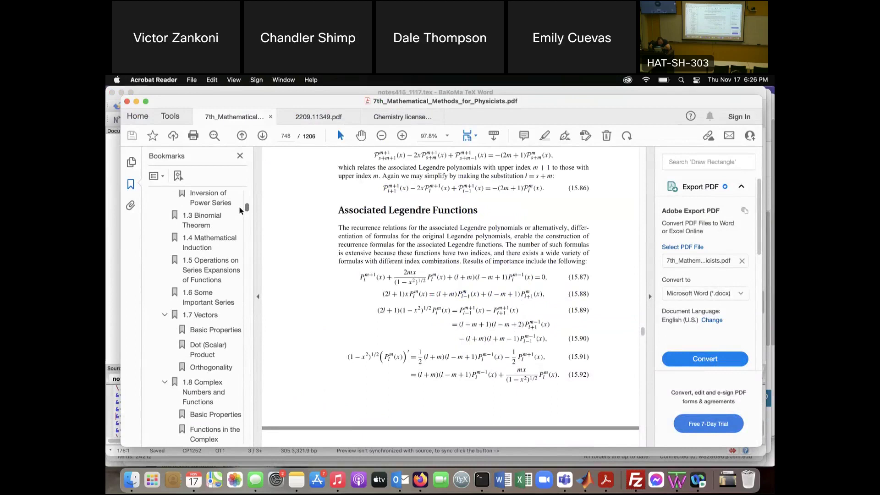
pyautogui.scroll(-2, 240, 208)
pyautogui.scroll(3, 241, 211)
pyautogui.scroll(-10, 242, 213)
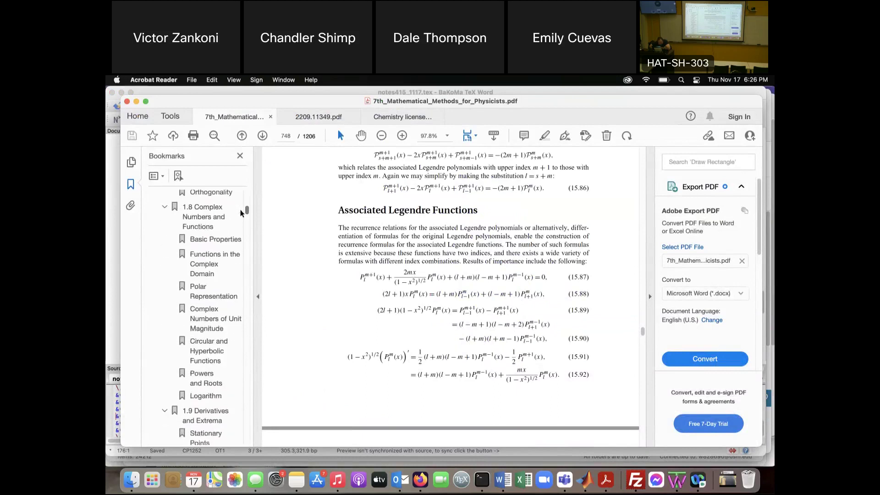
pyautogui.scroll(-5, 241, 212)
pyautogui.click(206, 284)
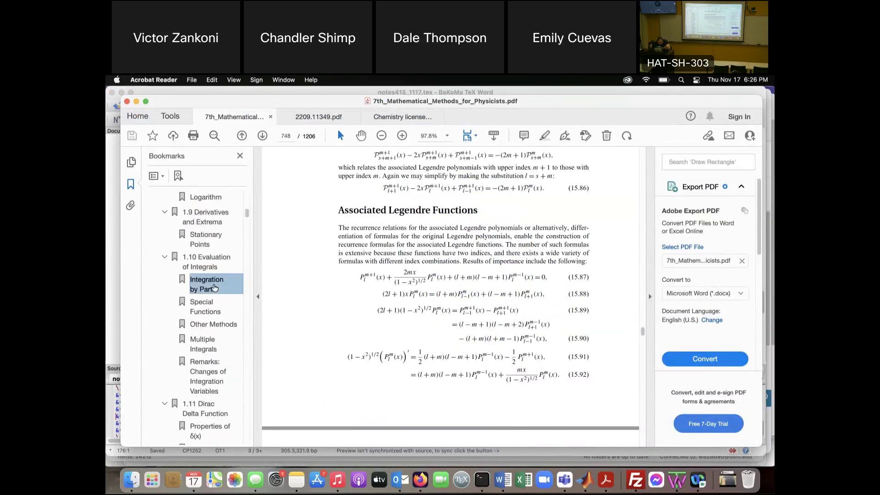
# Look through section 1.10 for a recursive integration method and examine the integral in Example 1.10.5, Recursion
pyautogui.scroll(-15, 337, 299)
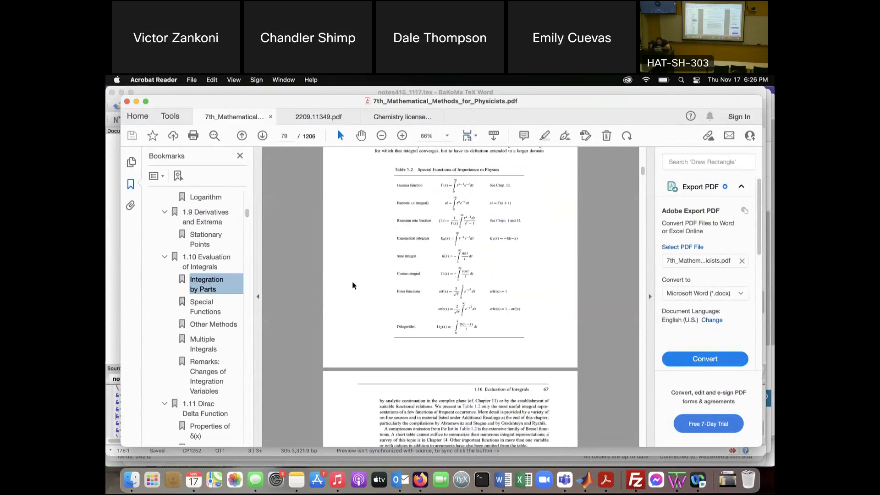
pyautogui.scroll(-3, 353, 285)
pyautogui.scroll(-15, 353, 285)
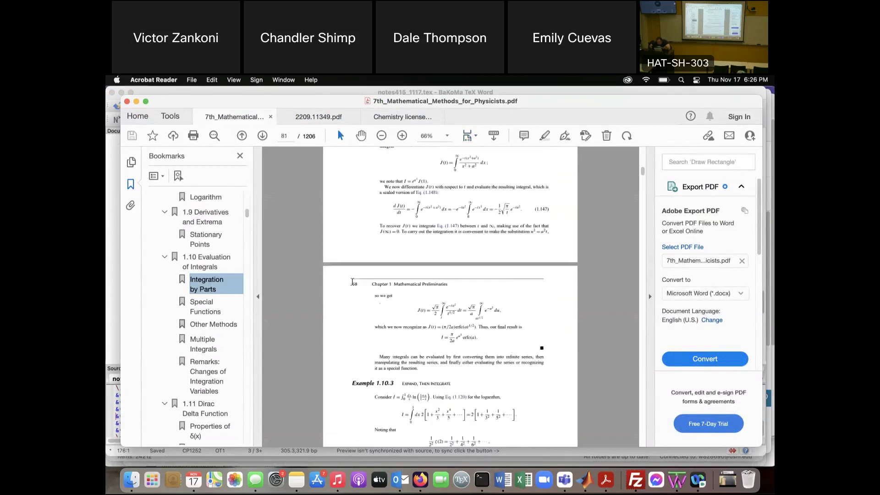
pyautogui.scroll(-15, 352, 283)
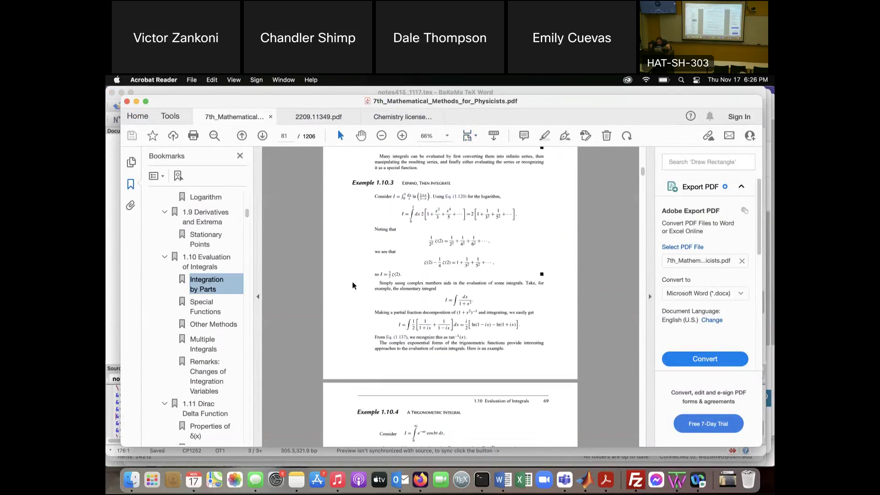
pyautogui.scroll(-6, 352, 285)
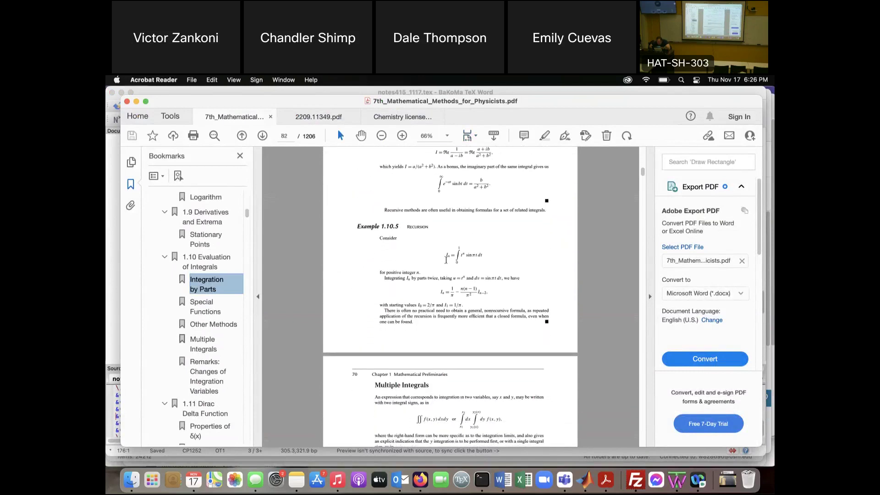
pyautogui.moveTo(445, 260); pyautogui.dragTo(482, 260)
pyautogui.click(481, 259)
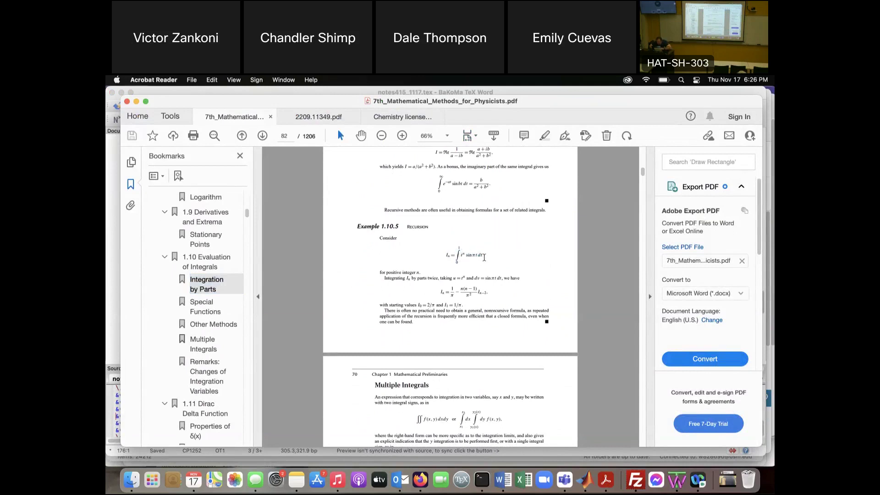
# Return to the notes in BaKoMa TeX Word and examine the sin^{2p-1}θ and cosθ dθ factors in the derivation
pyautogui.press('super+Tab')
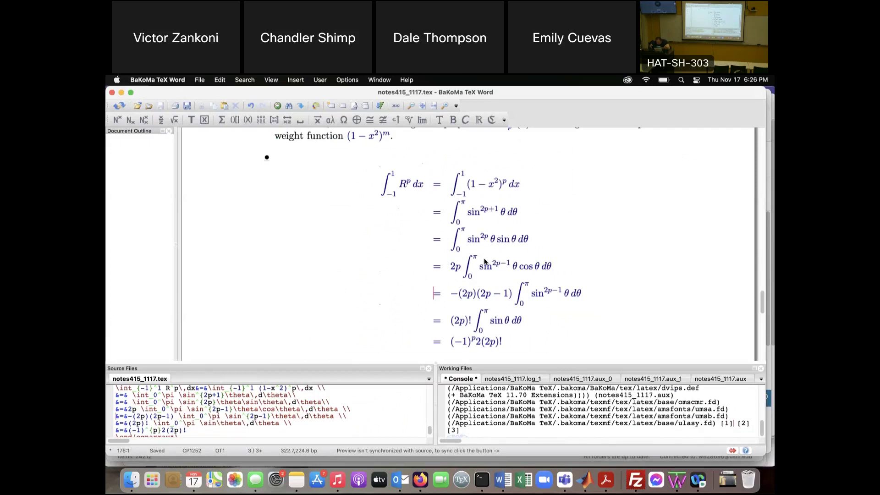
pyautogui.moveTo(520, 270); pyautogui.dragTo(543, 270)
pyautogui.click(517, 271)
pyautogui.moveTo(480, 269); pyautogui.dragTo(518, 270)
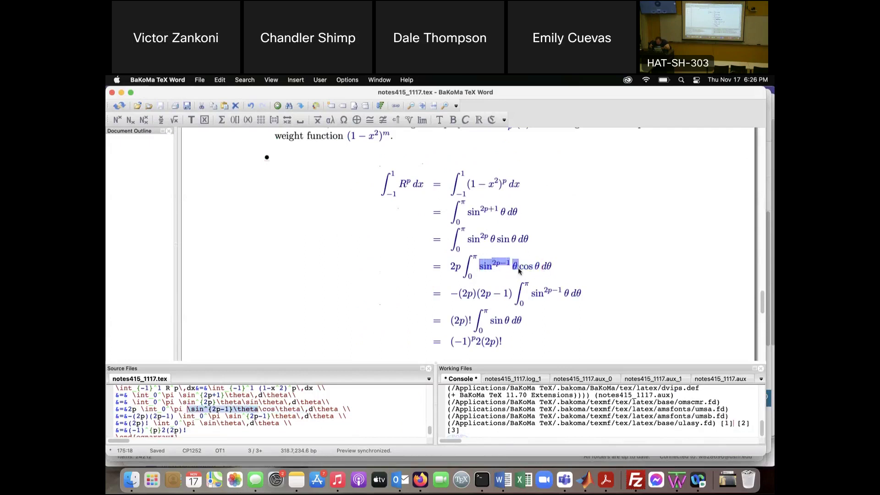
pyautogui.moveTo(524, 270); pyautogui.dragTo(546, 271)
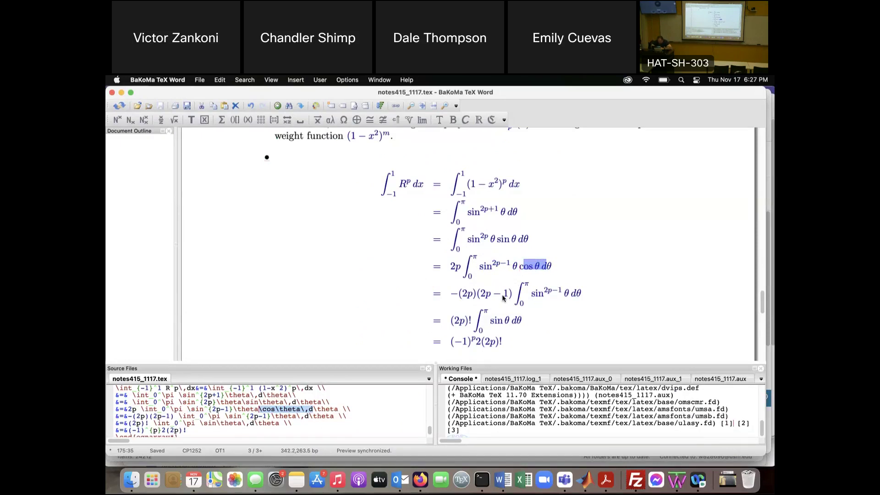
# Switch to Firefox, search the web for "table of integrals" and open the Integral Table result from integral-table.com
pyautogui.press('super+Tab')
pyautogui.press('super+Tab')
pyautogui.press('super+Tab')
pyautogui.press('super+Tab')
pyautogui.press('super+Tab')
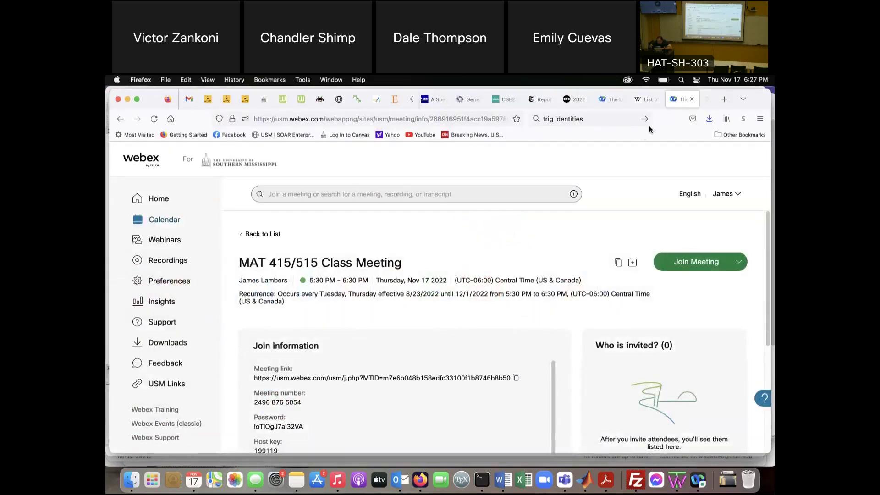
pyautogui.click(610, 120)
pyautogui.press('BackSpace')
pyautogui.write('t')
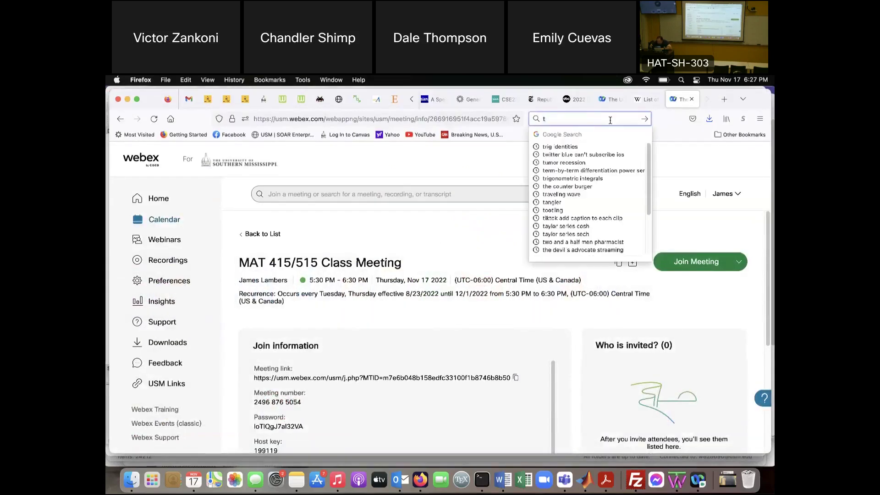
pyautogui.write('able of integrals')
pyautogui.press('Return')
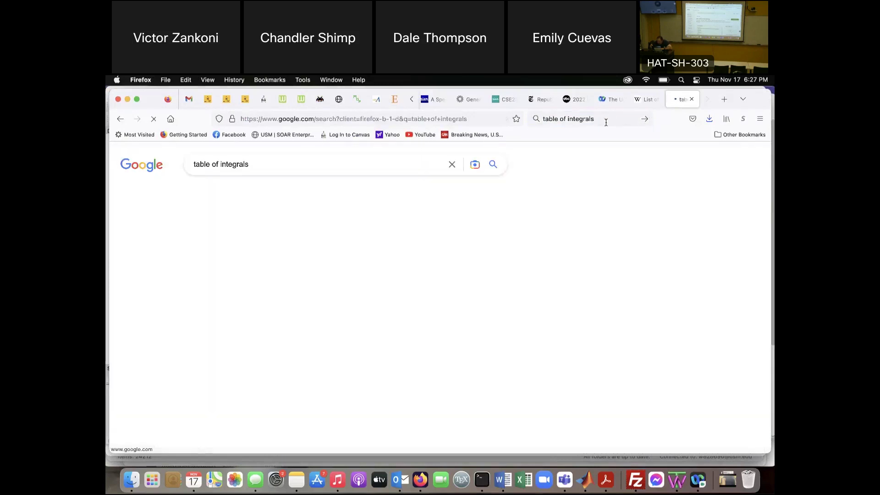
pyautogui.click(225, 245)
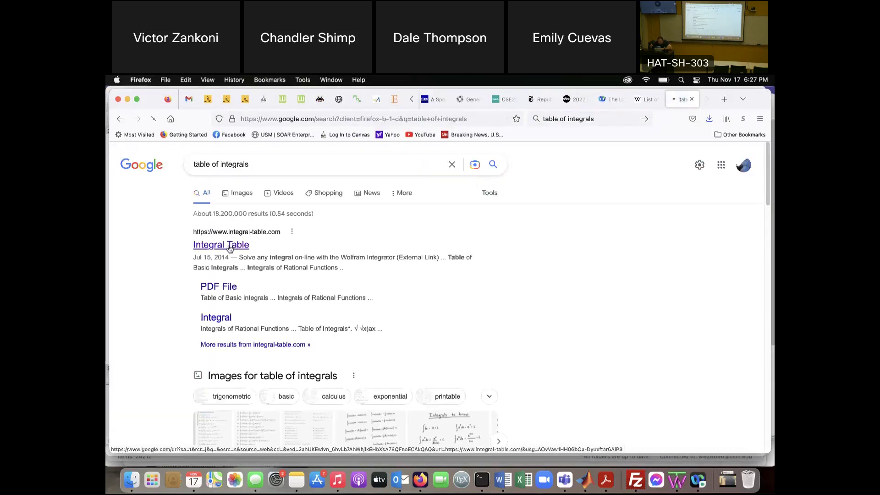